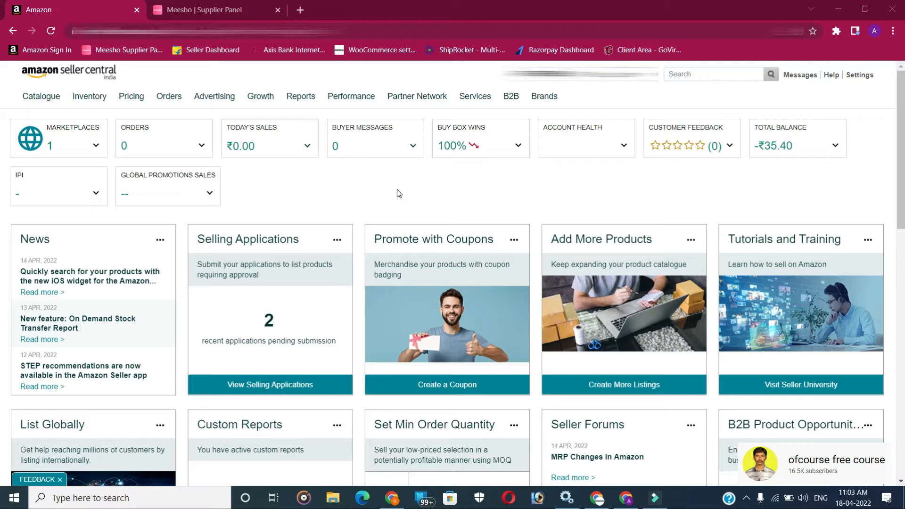
Step: Open the Manage Inventory page
mouse_move(89, 97)
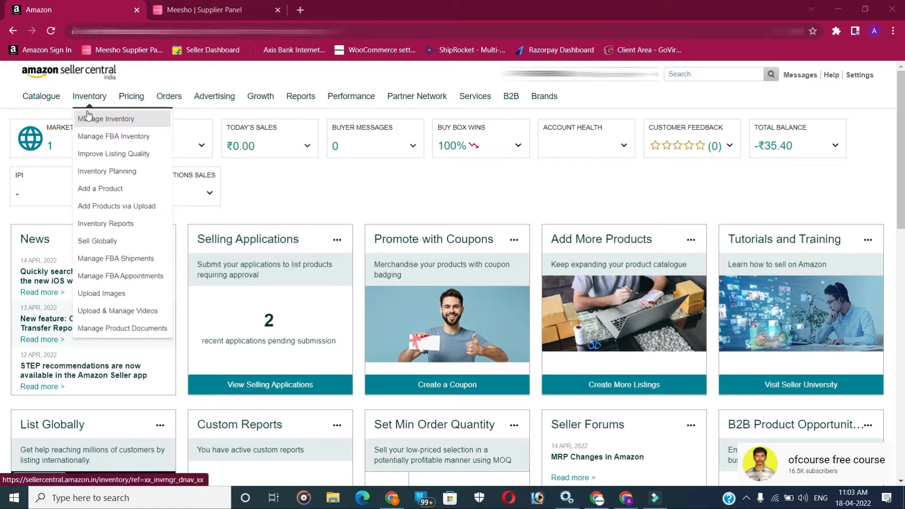
click(115, 120)
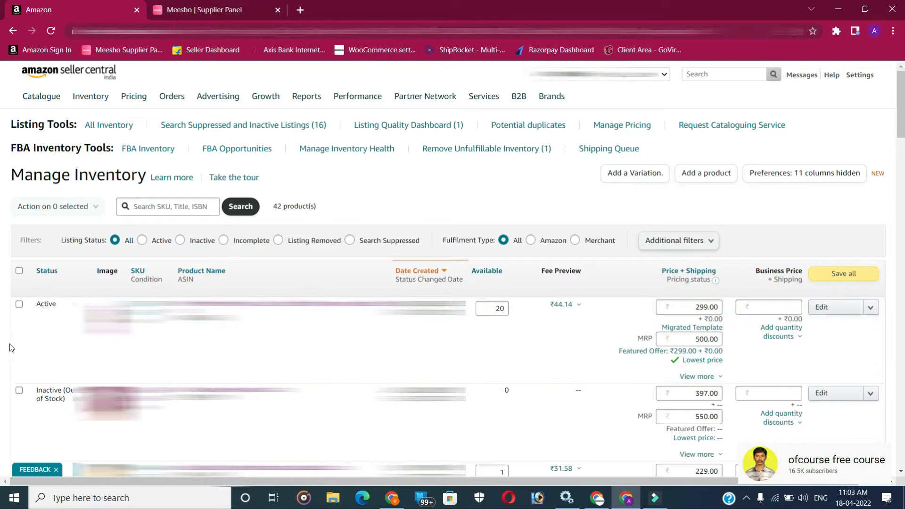
Step: Examine the bulk actions available for the first active product and leave the product unselected
click(19, 305)
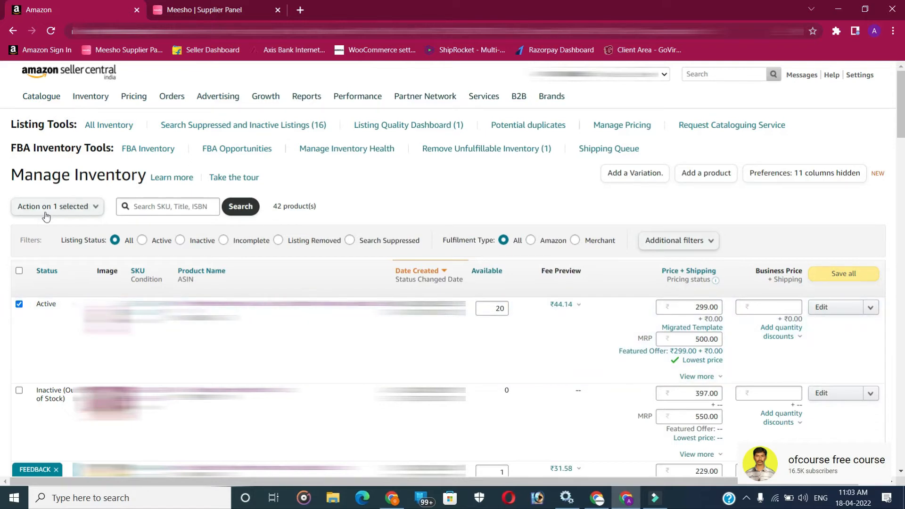
click(68, 207)
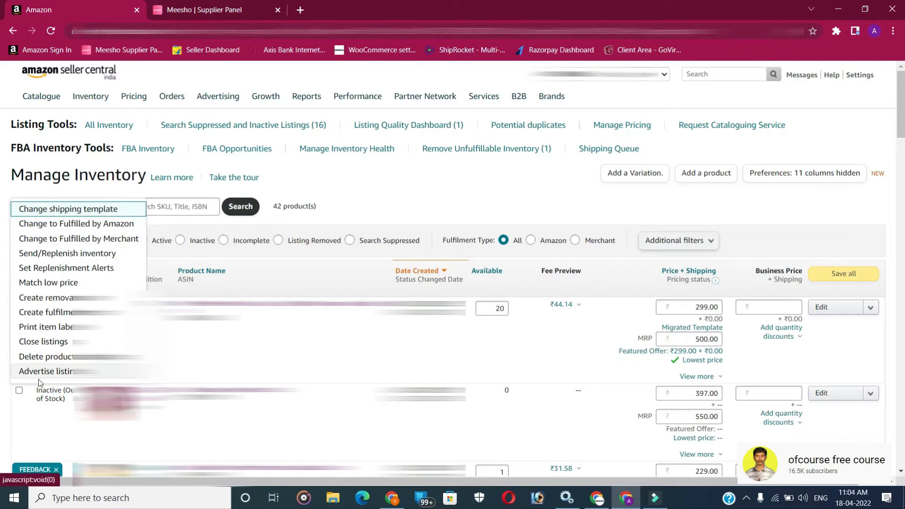
click(426, 188)
click(19, 304)
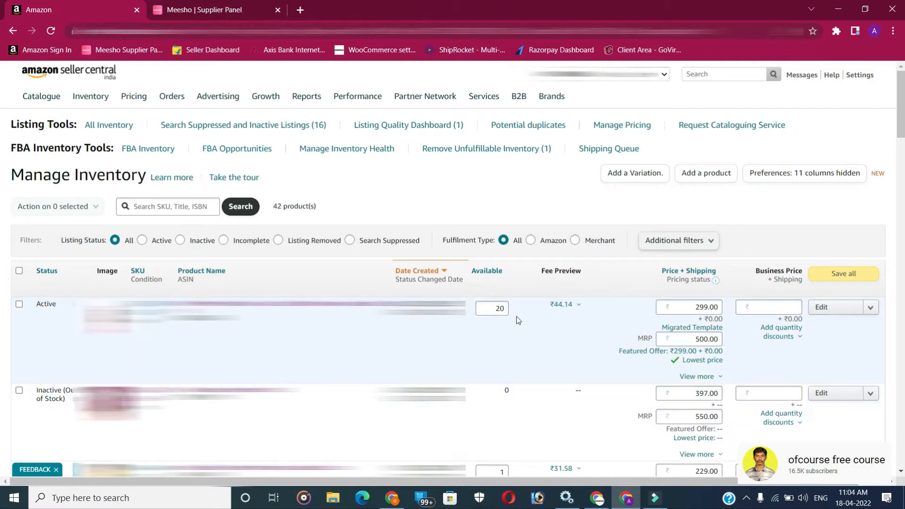
Step: Set the first active product's available quantity to 25 and save the listing row
click(502, 304)
key(Right)
key(BackSpace)
text(5)
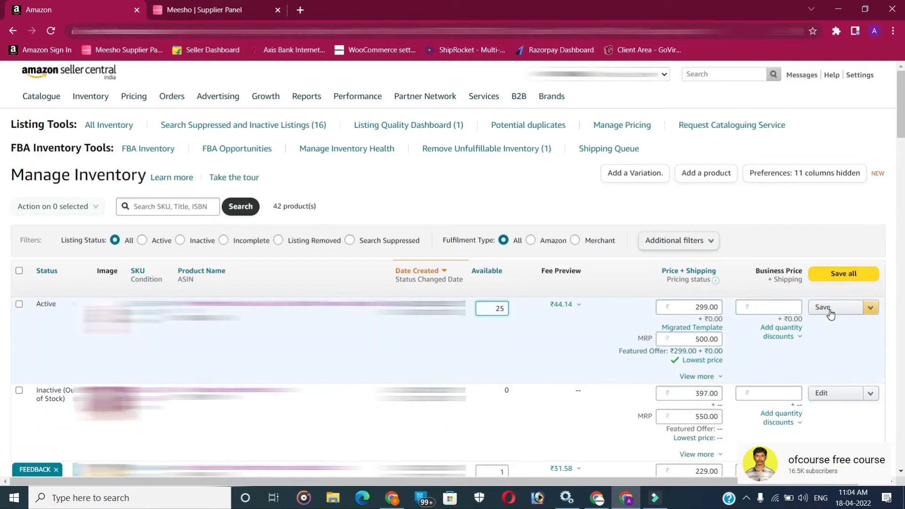
click(829, 310)
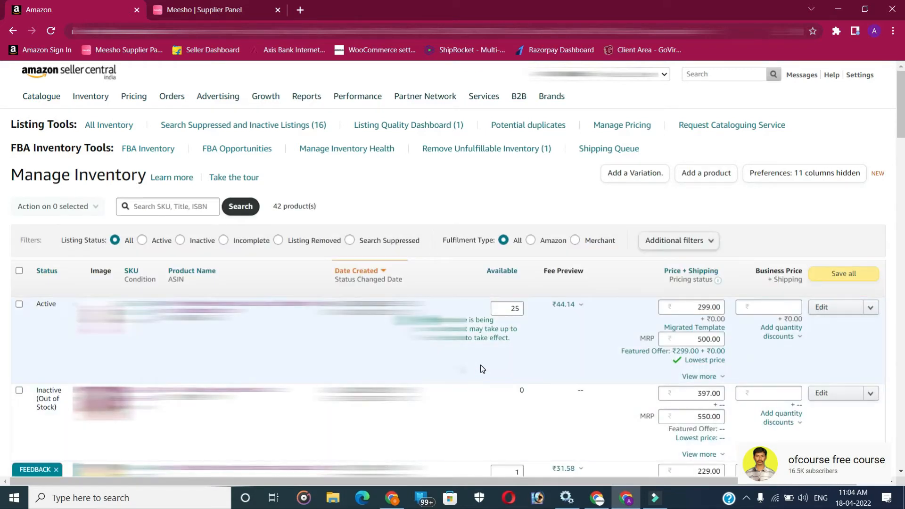
Step: Set the first active product's selling price to ₹298.00 and save the change
click(700, 307)
key(Right)
key(Right)
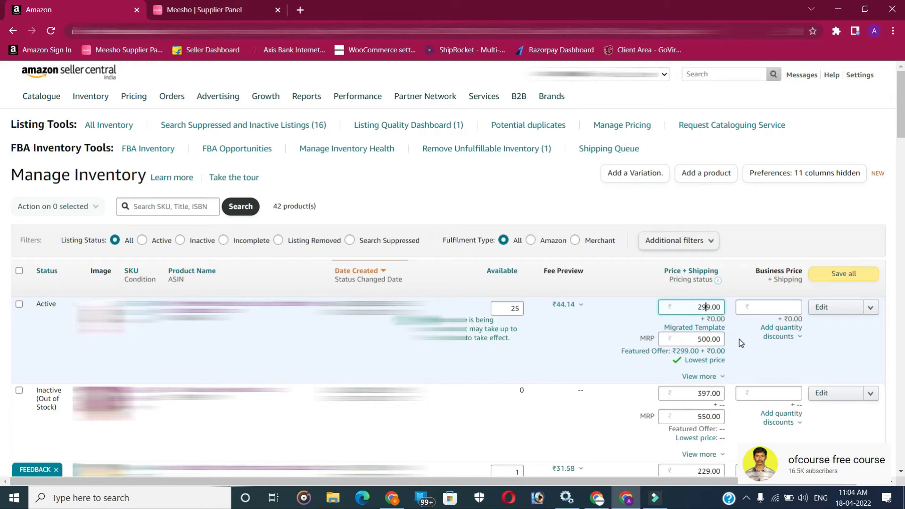
key(BackSpace)
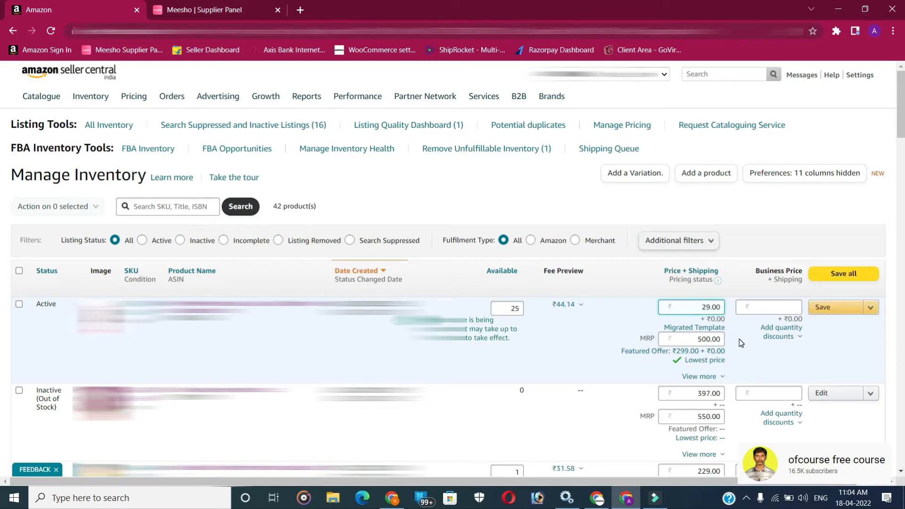
text(8)
click(829, 307)
Step: Set the first active product's MRP to ₹499 and save the change
click(702, 338)
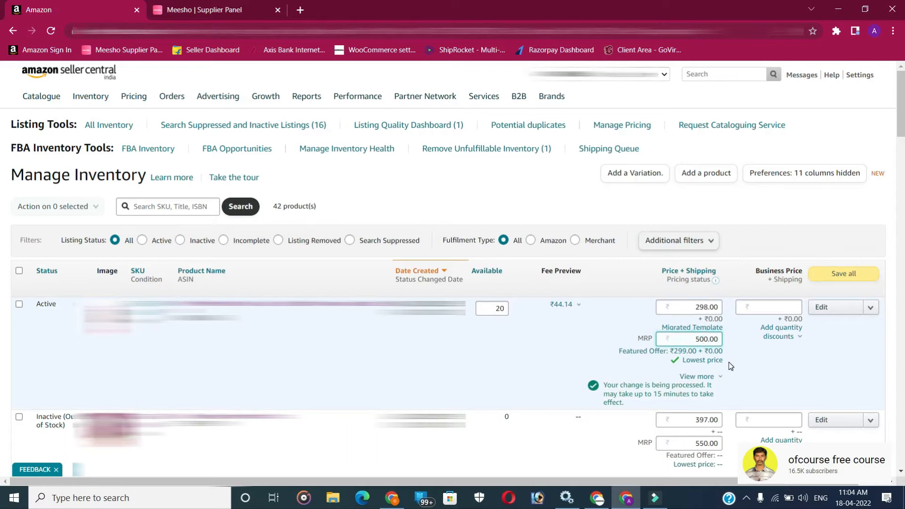
key(Right)
key(BackSpace)
key(BackSpace)
key(BackSpace)
text(499)
click(816, 310)
Step: Open the first active product's listing for editing and review its Vital Info, Variations, Offer and Compliance sections
click(835, 308)
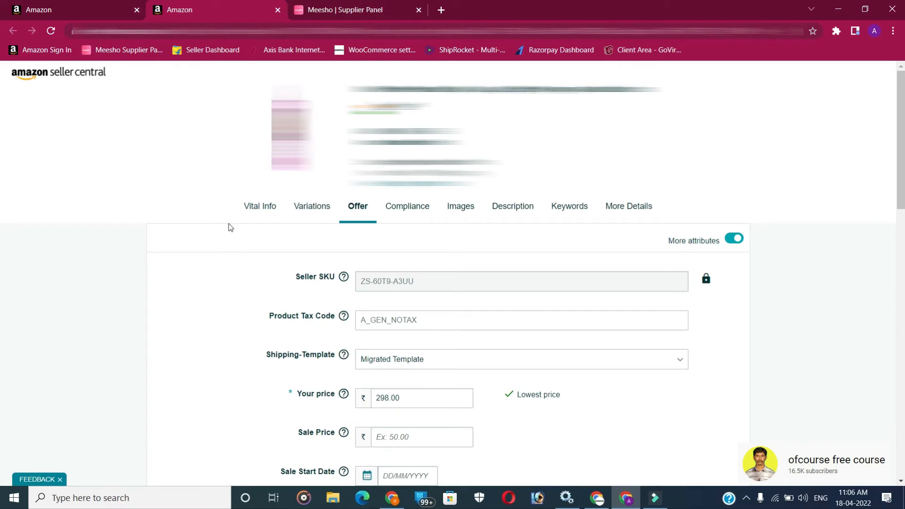
click(260, 207)
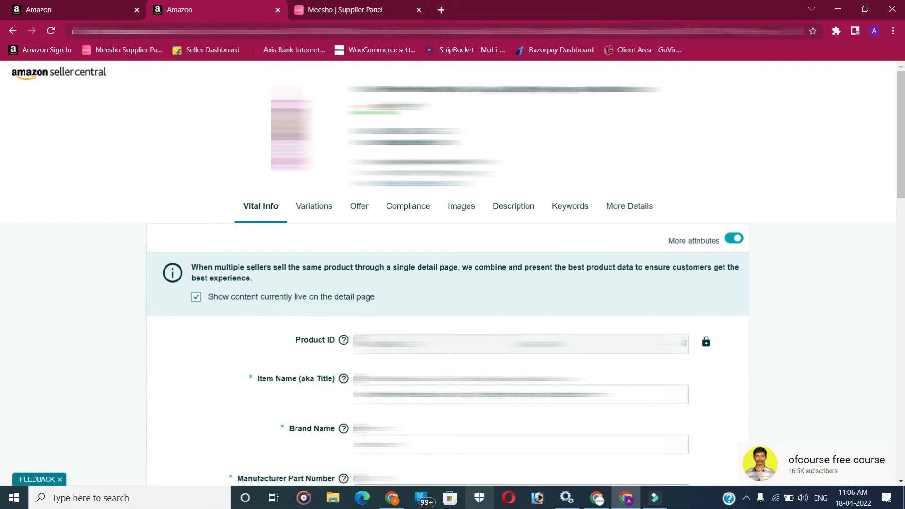
click(320, 207)
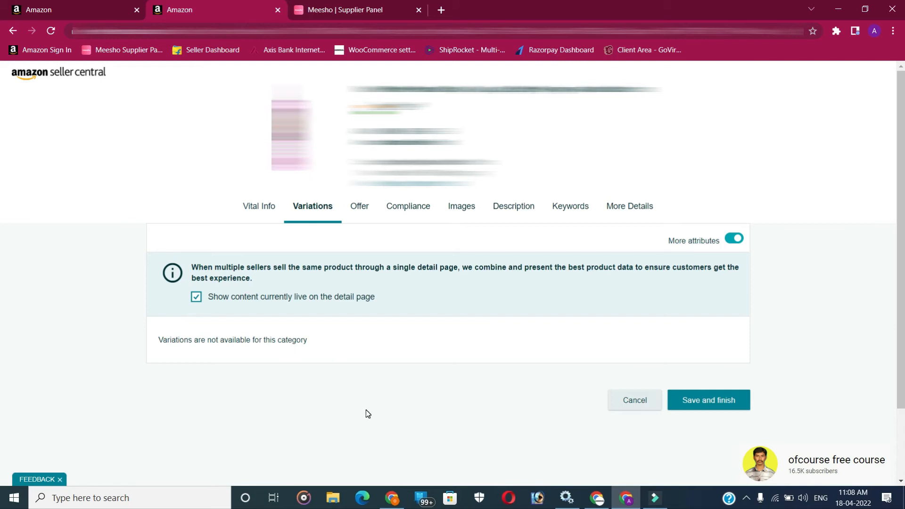
click(360, 207)
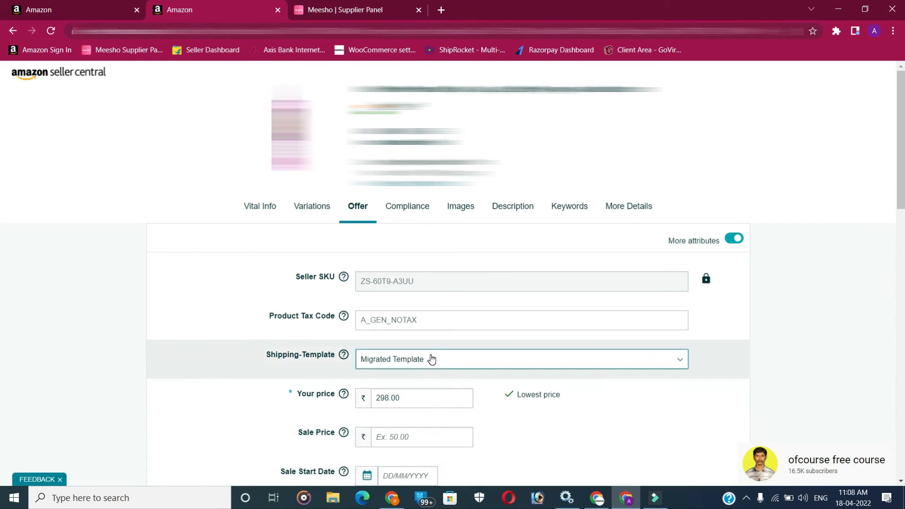
click(408, 207)
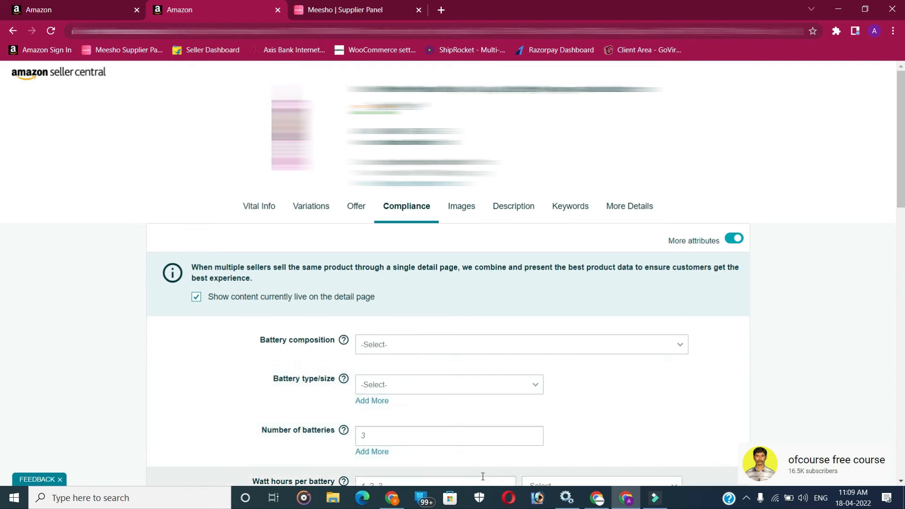
Step: Examine the listing's live product images and the upload slots for recommended images
click(463, 209)
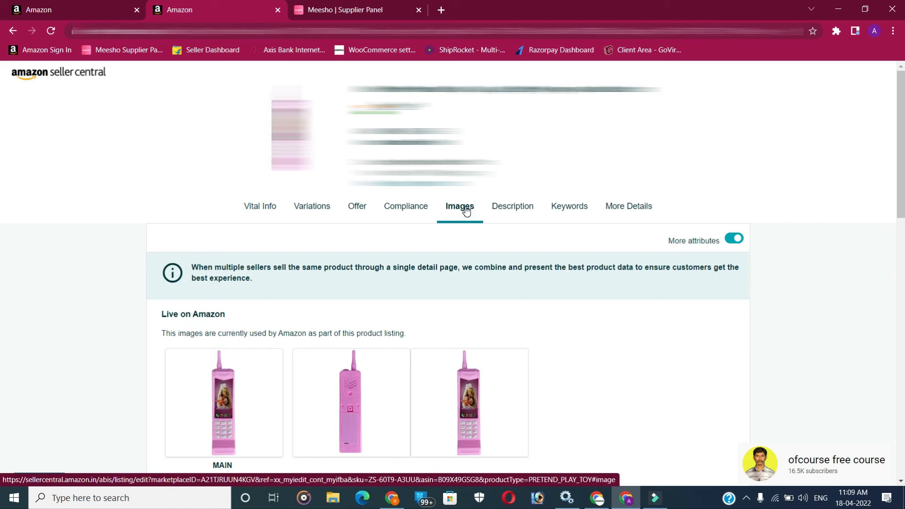
scroll(489, 277, down, 7)
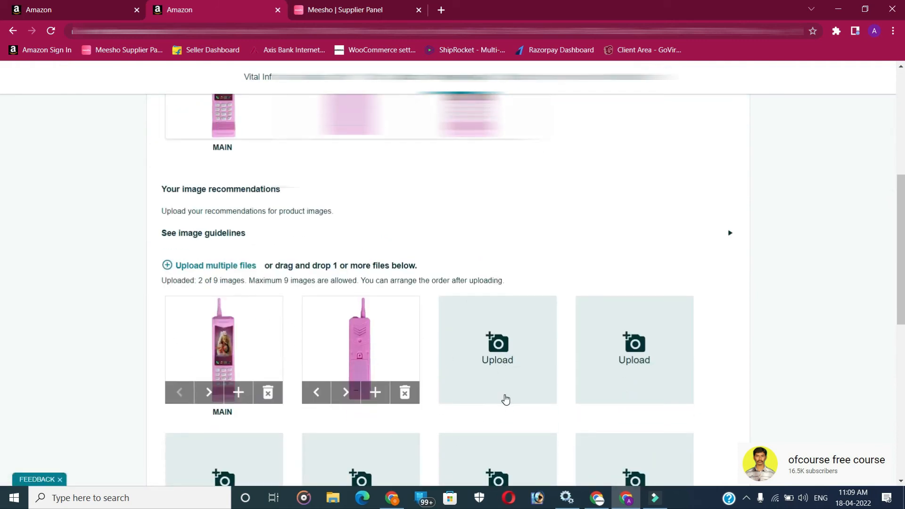
scroll(504, 398, up, 7)
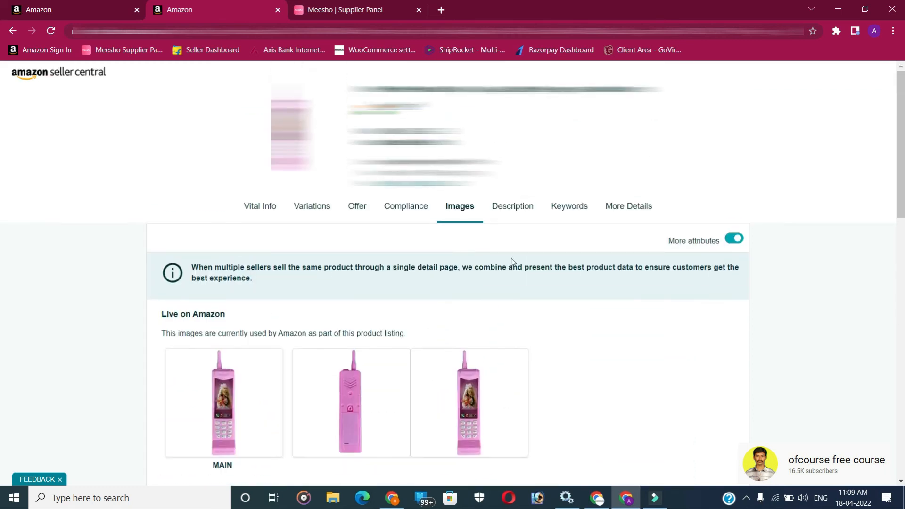
Step: Review the listing's product description, keywords and additional details such as product dimensions, package dimensions and weight
click(518, 209)
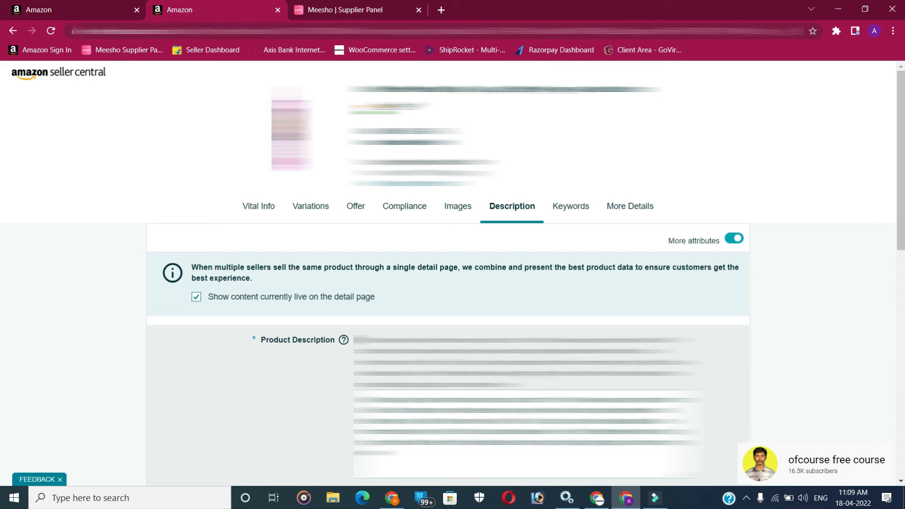
click(570, 207)
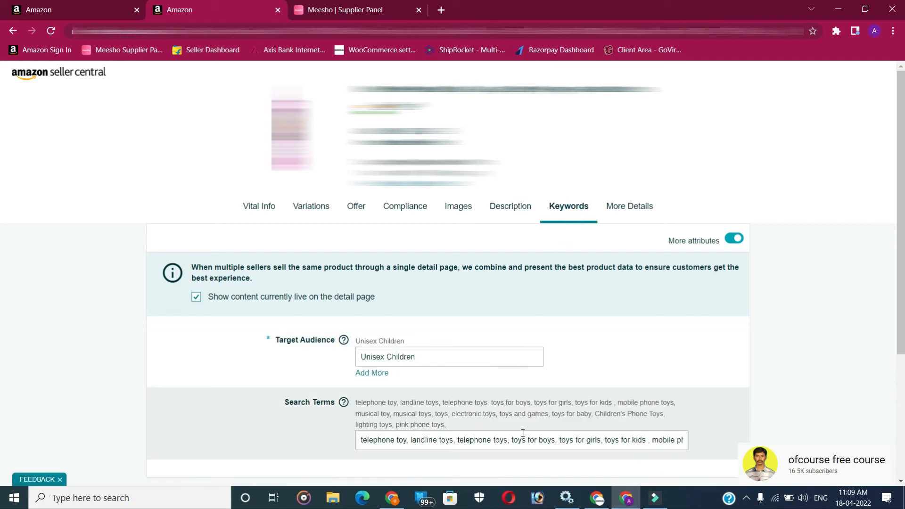
click(630, 206)
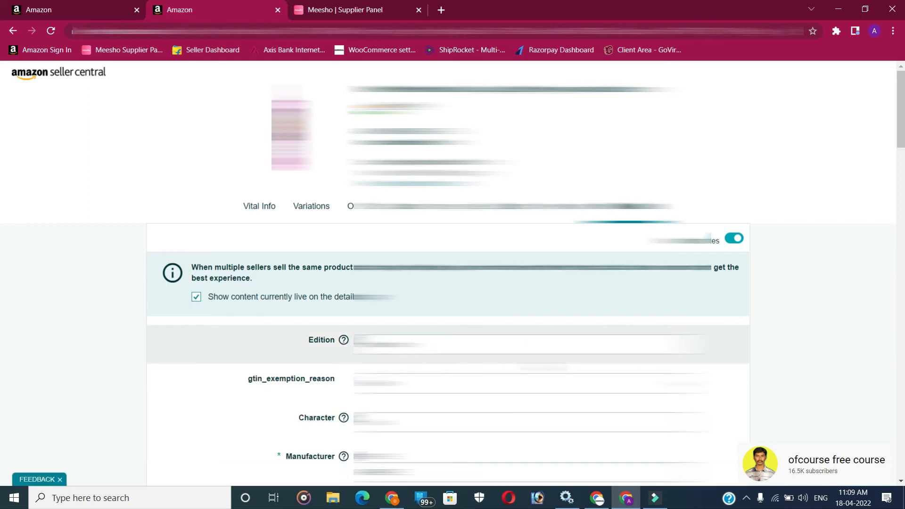
scroll(447, 283, down, 12)
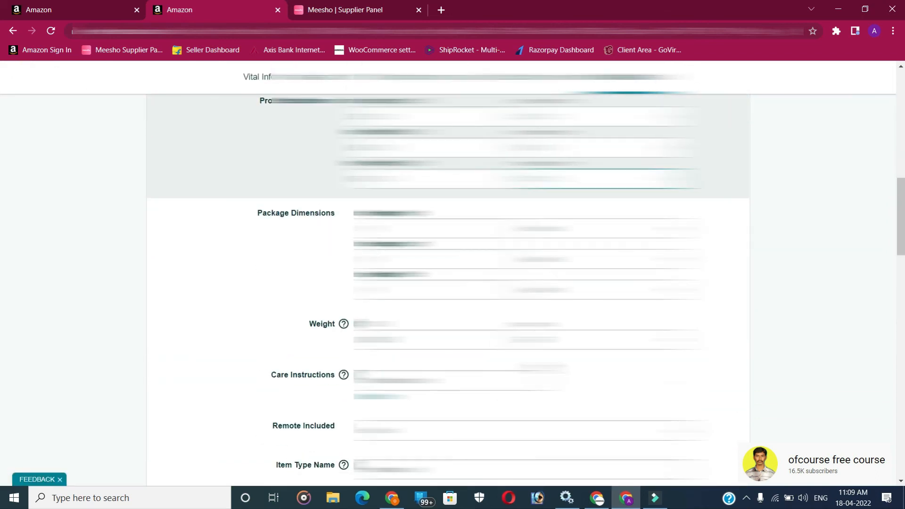
scroll(448, 377, up, 3)
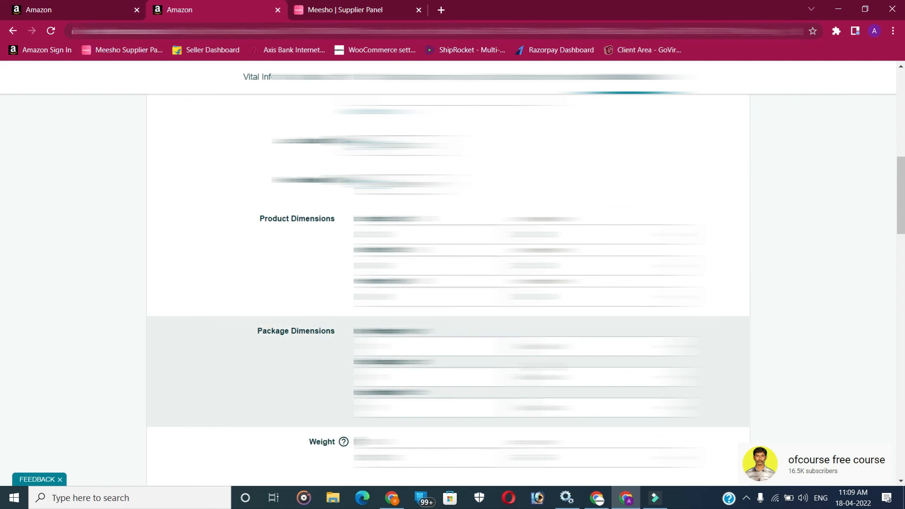
scroll(448, 283, up, 10)
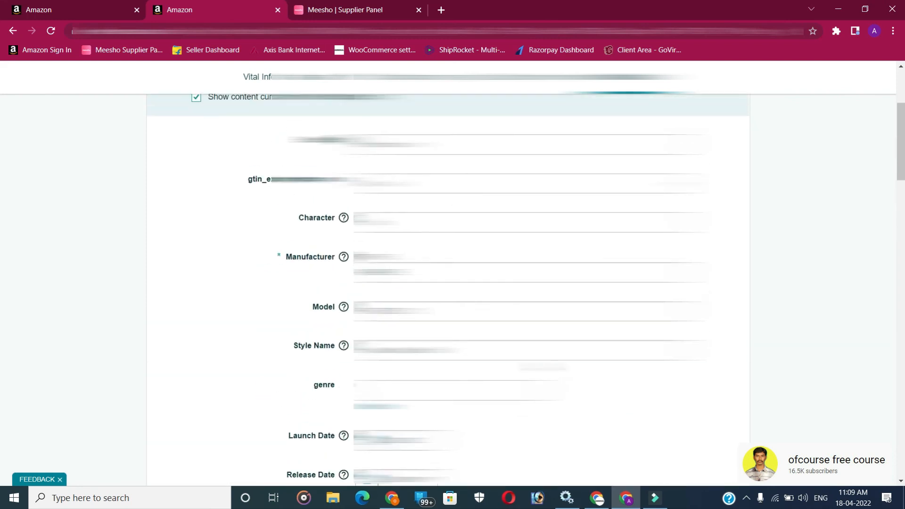